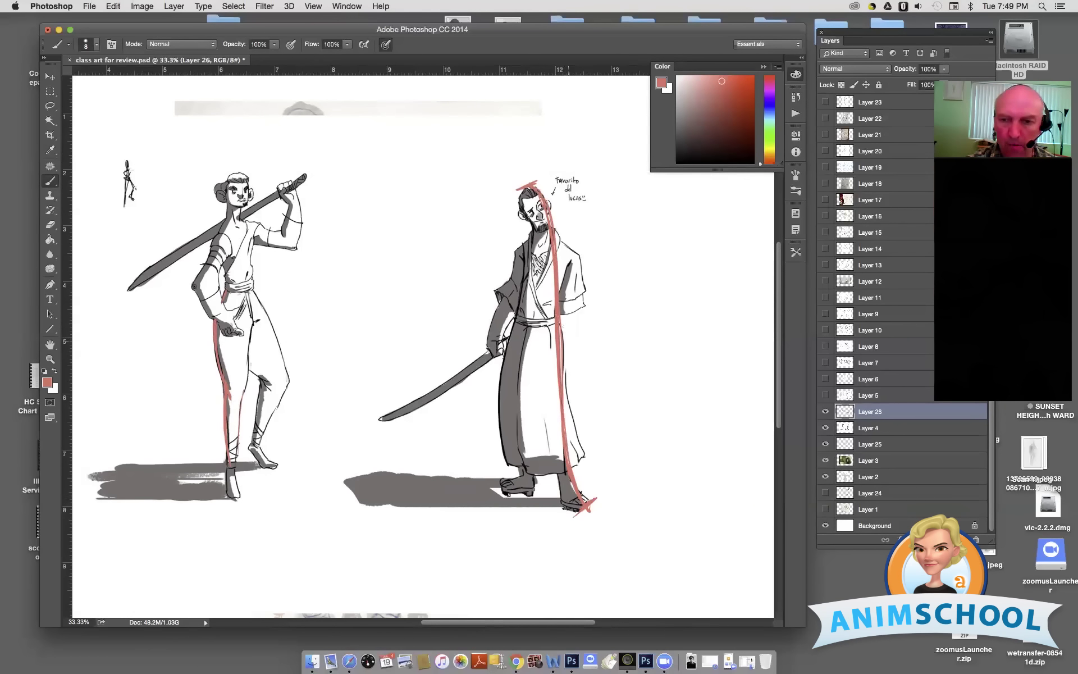
Step: Mark the robed swordsman in red with a waist line, collar V, hem curve, face accent and a reinforced body line down to the foot
left_click_drag(508, 319, 583, 324)
mouse_move(546, 242)
left_mouse_down()
mouse_move(534, 284)
mouse_move(531, 231)
mouse_move(532, 281)
left_mouse_up()
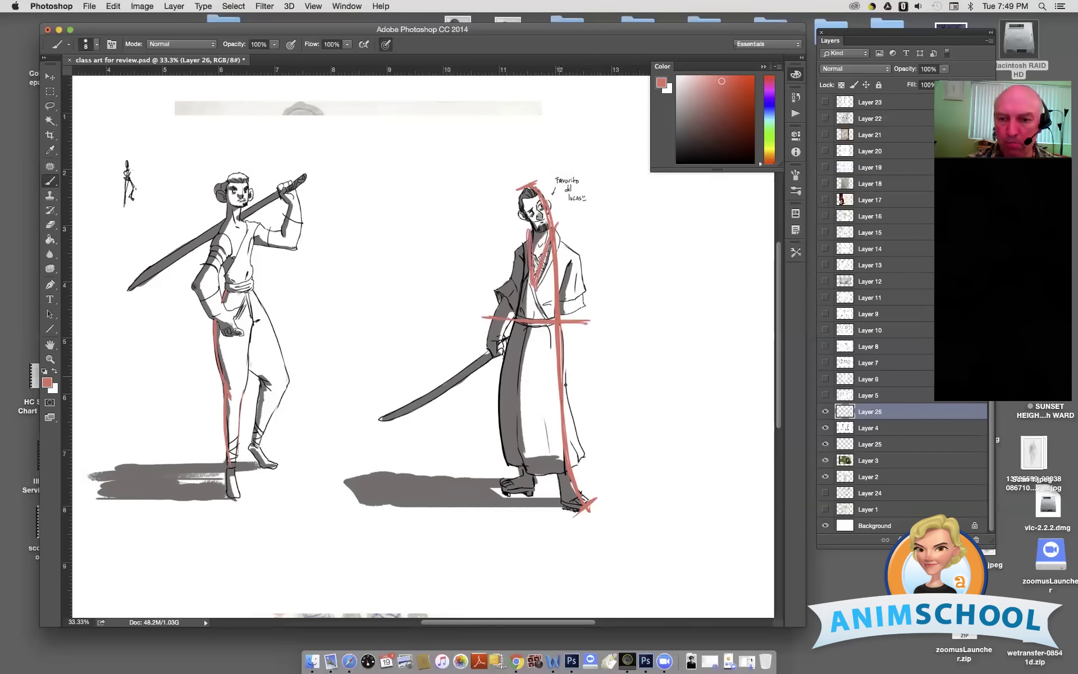
left_click_drag(602, 449, 484, 459)
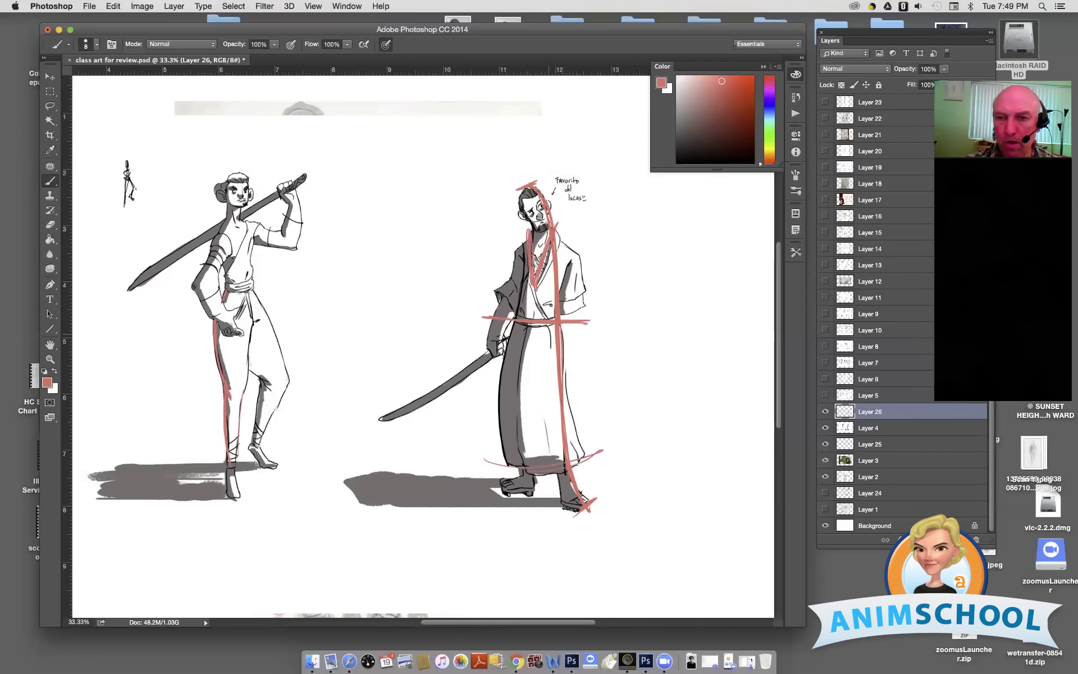
mouse_move(548, 189)
left_mouse_down()
mouse_move(522, 226)
mouse_move(550, 206)
left_mouse_up()
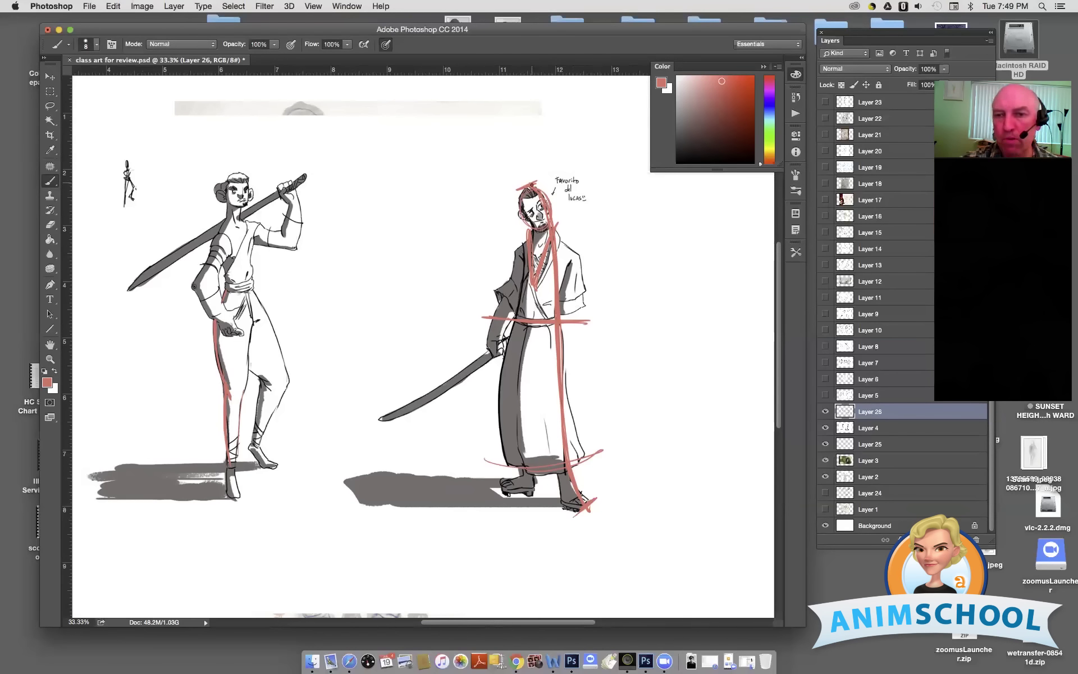
mouse_move(556, 231)
left_mouse_down()
mouse_move(567, 444)
mouse_move(585, 485)
left_mouse_up()
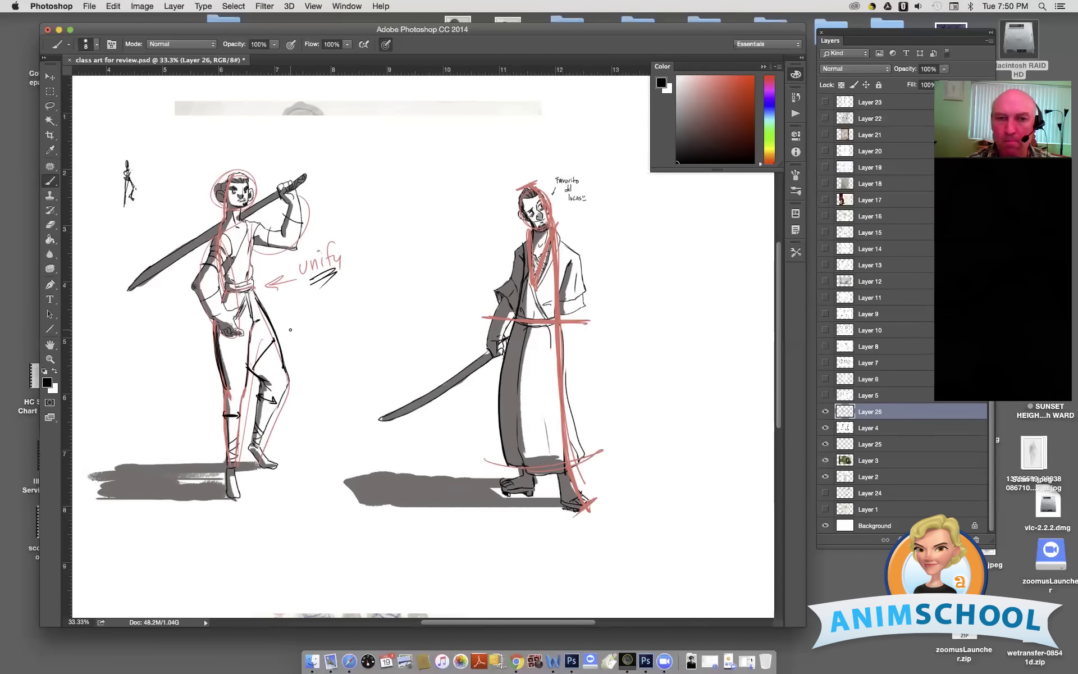
Step: Add black guides on the robed swordsman: a gaze arrow from the face, a head tilt axis, shoulder lines and a waist line
mouse_move(514, 222)
left_mouse_down()
mouse_move(596, 155)
mouse_move(586, 153)
left_mouse_up()
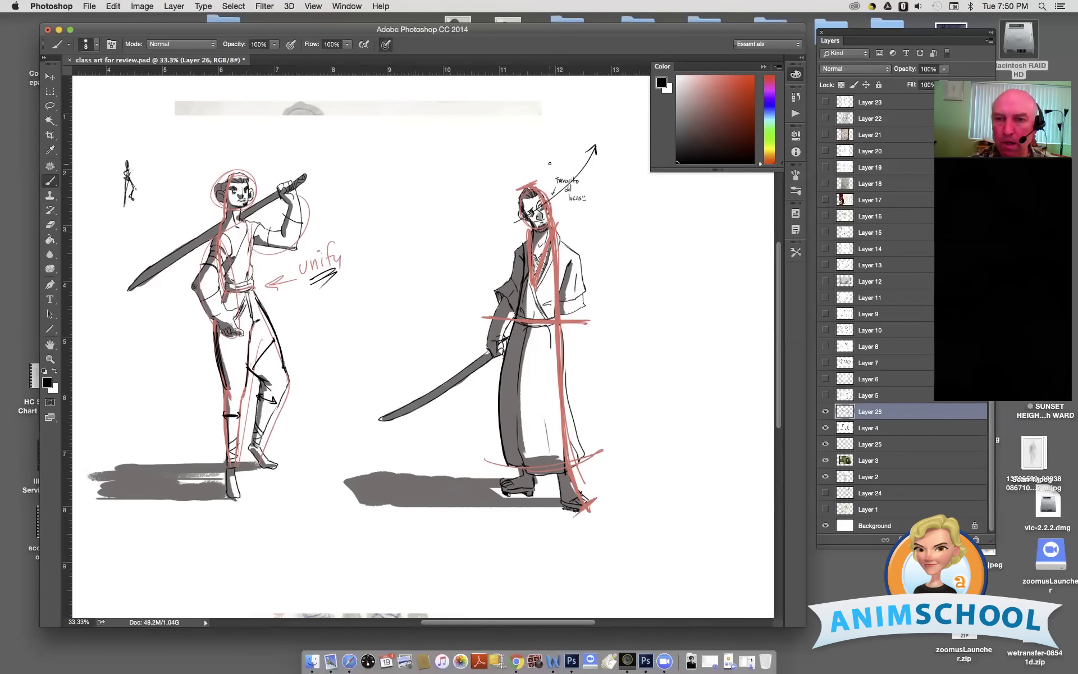
left_click_drag(519, 166, 536, 182)
mouse_move(601, 136)
left_mouse_down()
mouse_move(536, 215)
mouse_move(574, 250)
left_mouse_up()
left_click_drag(504, 244, 582, 254)
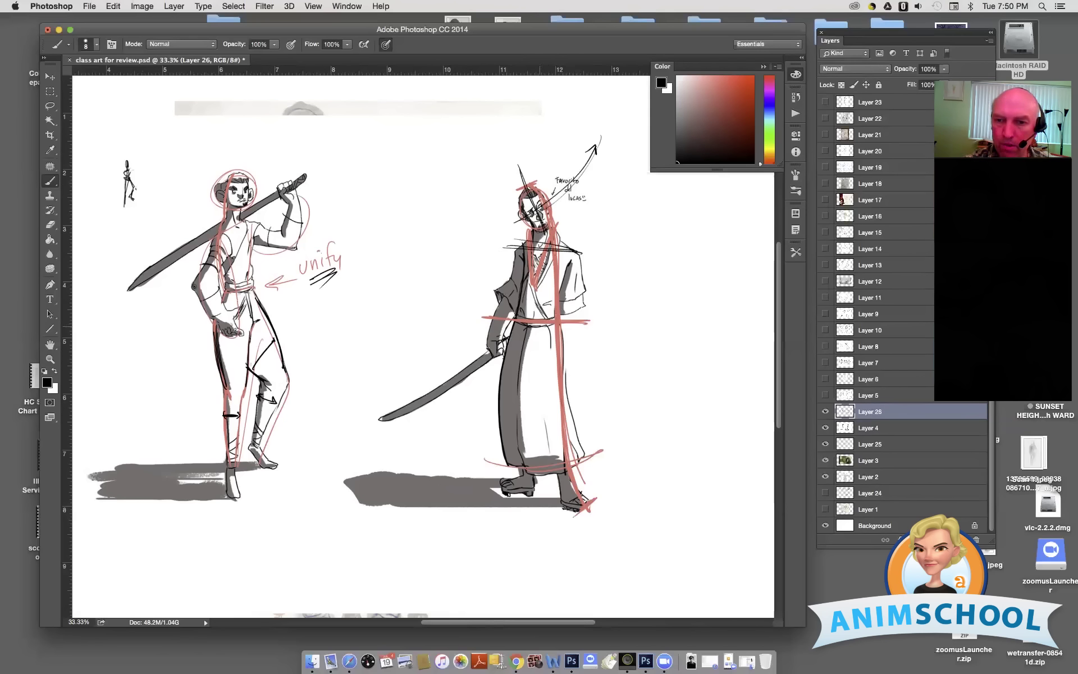
mouse_move(528, 322)
left_mouse_down()
mouse_move(558, 312)
mouse_move(547, 316)
mouse_move(559, 314)
mouse_move(561, 328)
left_mouse_up()
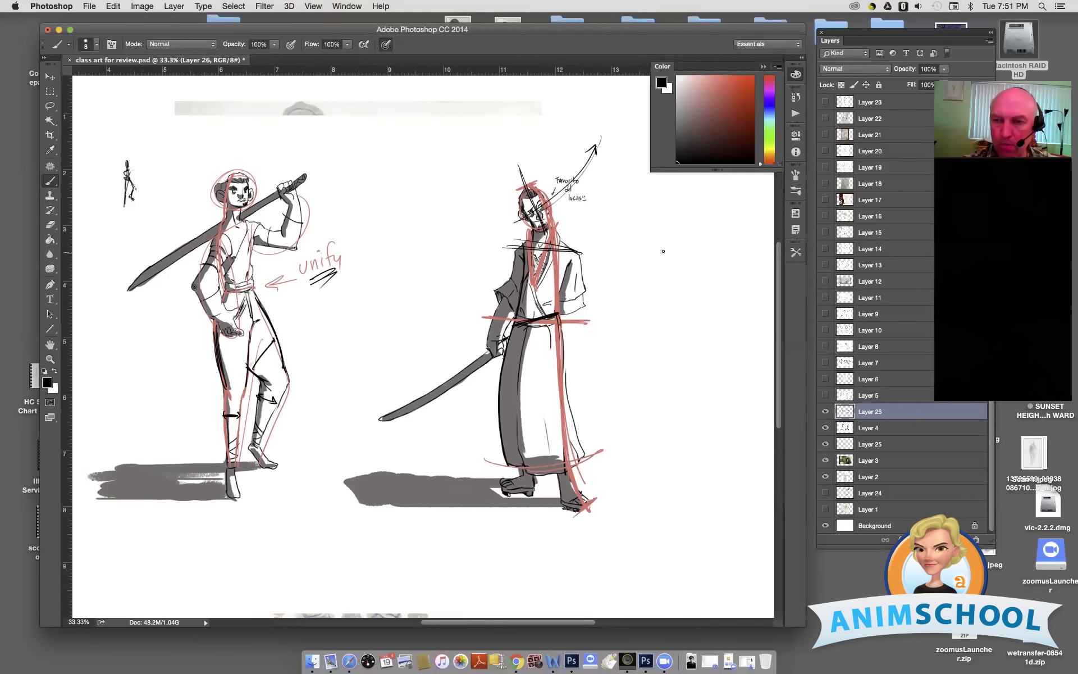
Step: Sketch a symmetrical front-view mannequin beside the swordsman with an oval head, level shoulders and hips, tapered torso and legs, and a vertical centre line
left_click_drag(661, 240, 678, 290)
left_click_drag(670, 210, 701, 237)
mouse_move(659, 291)
left_mouse_down()
mouse_move(681, 290)
mouse_move(680, 393)
left_mouse_up()
left_click_drag(646, 290, 702, 287)
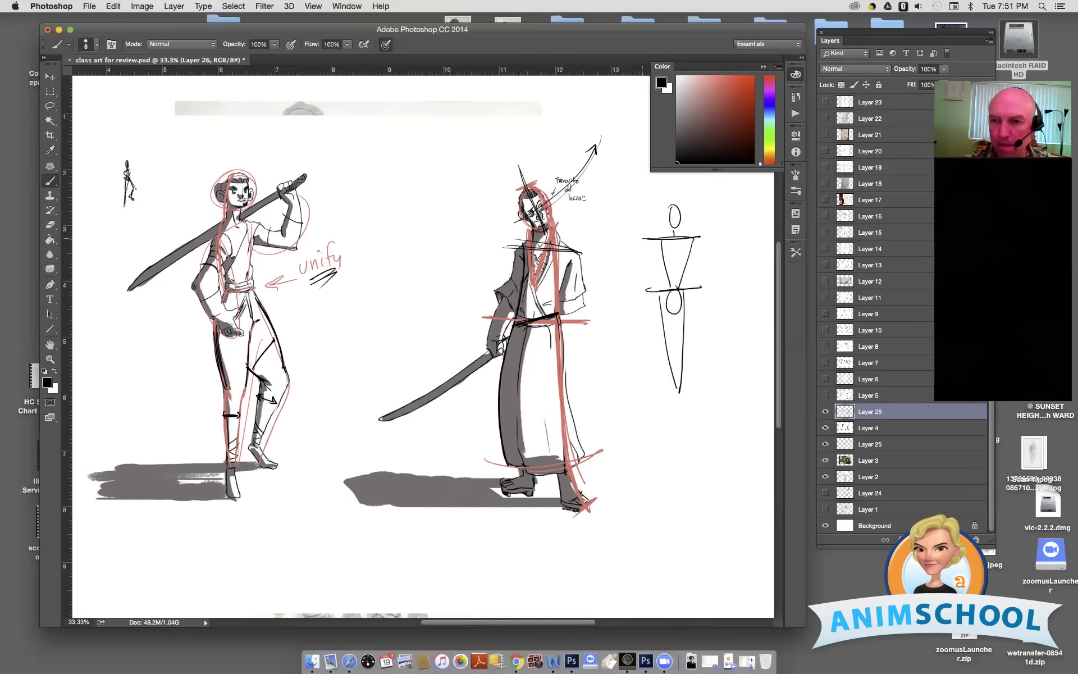
left_click_drag(673, 188, 676, 404)
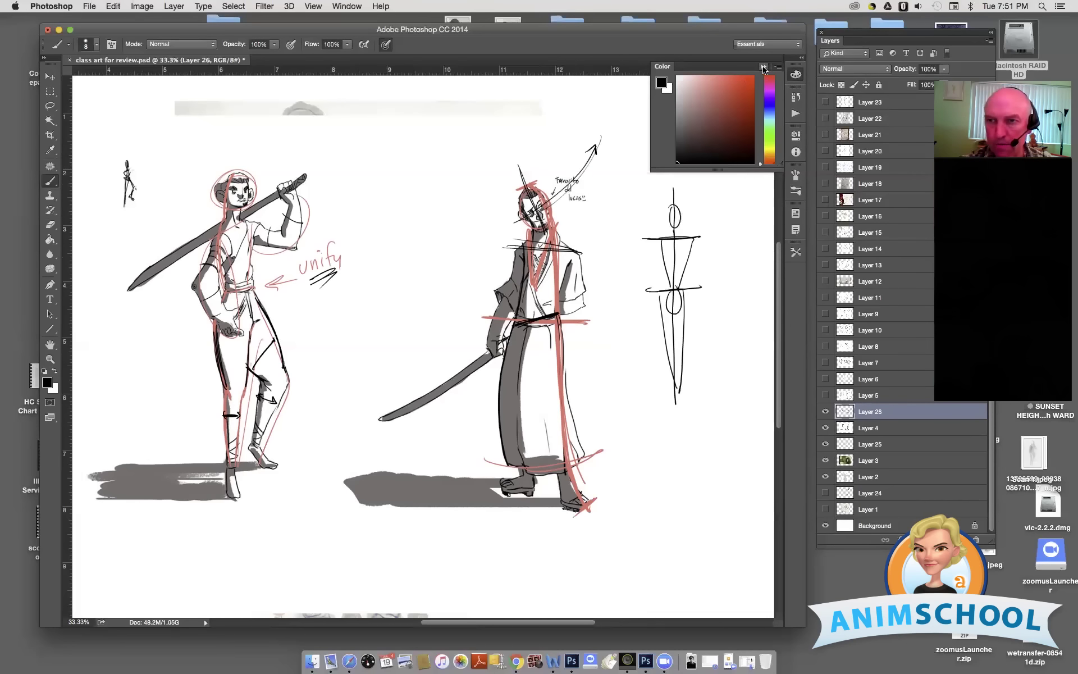
Step: Collapse the color picker and sketch a second mannequin beside the first with tilted hips, opposing shoulders, a centre line and arms
key("F6")
mouse_move(716, 281)
left_mouse_down()
mouse_move(721, 351)
mouse_move(743, 294)
mouse_move(730, 310)
mouse_move(728, 390)
mouse_move(729, 302)
left_mouse_up()
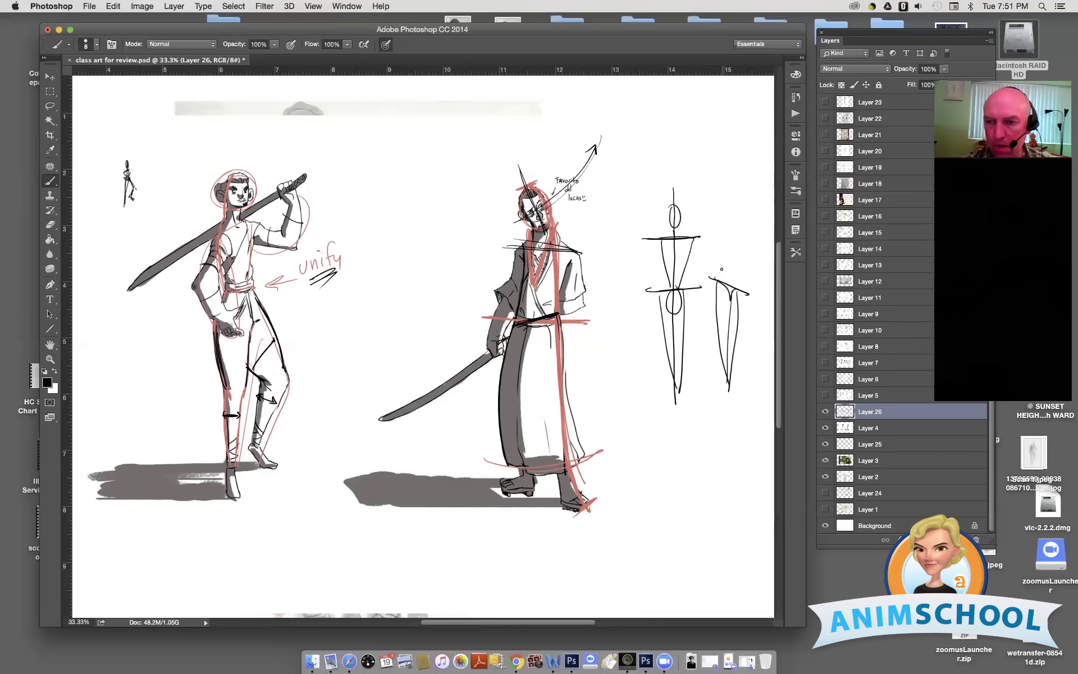
mouse_move(710, 245)
left_mouse_down()
mouse_move(736, 232)
mouse_move(735, 281)
left_mouse_up()
left_click_drag(722, 209, 725, 394)
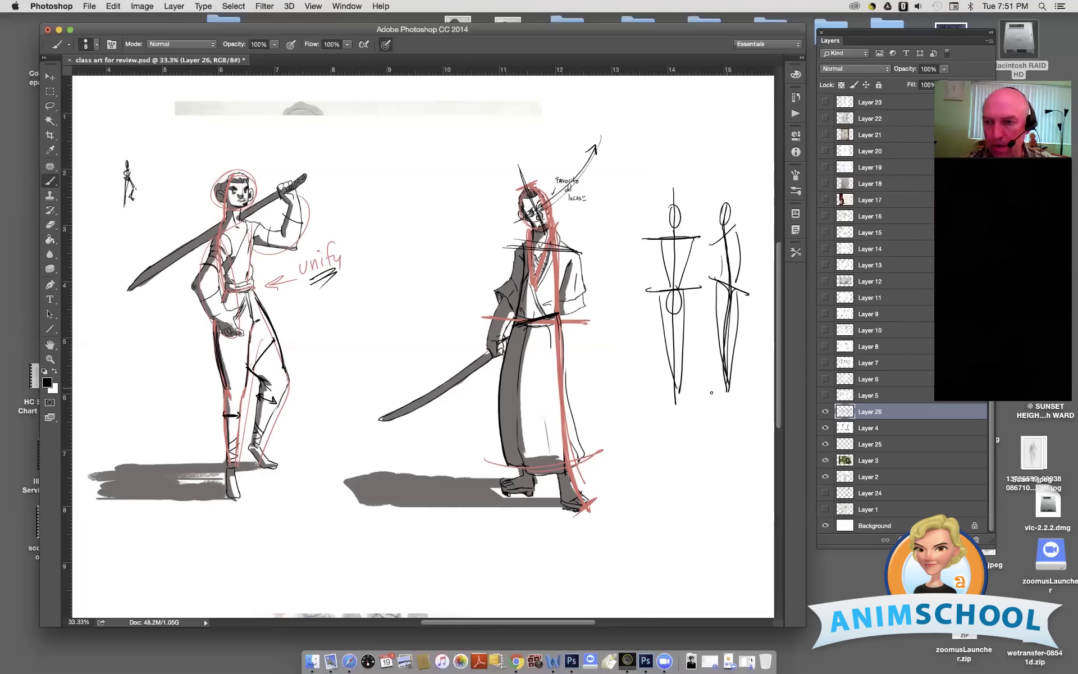
mouse_move(731, 224)
left_mouse_down()
mouse_move(744, 248)
mouse_move(712, 245)
mouse_move(709, 287)
left_mouse_up()
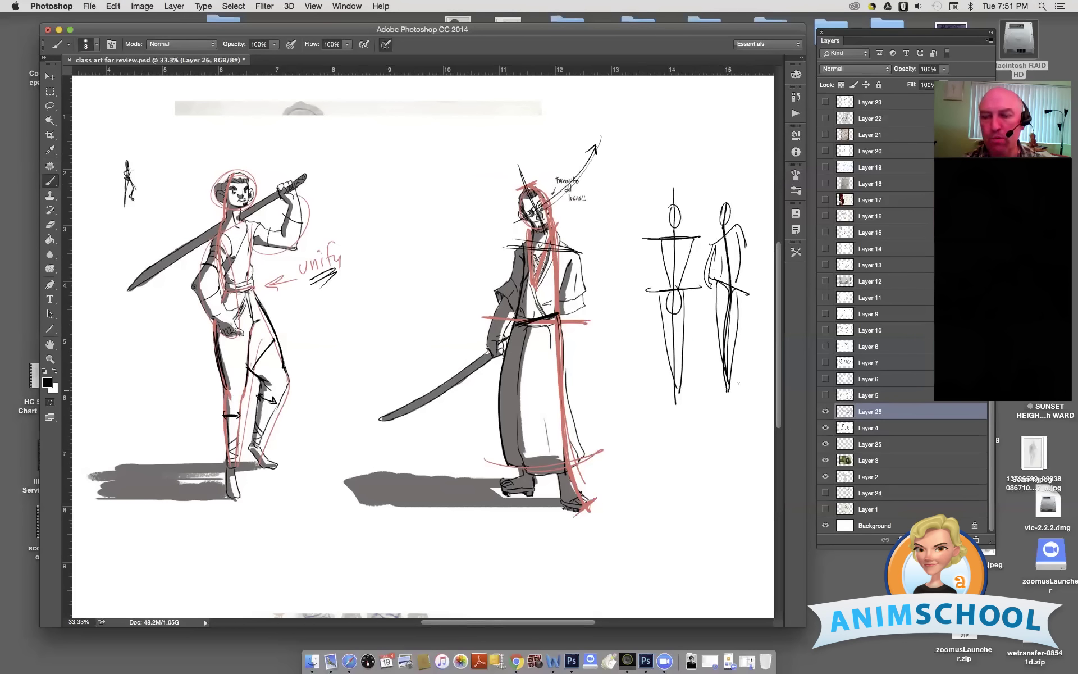
Step: Sketch two leg studies below the mannequins: a spread stance on a ground line, and a tilted pelvis with one leg stepping outward
mouse_move(668, 433)
left_mouse_down()
mouse_move(663, 503)
mouse_move(686, 432)
mouse_move(699, 496)
mouse_move(710, 499)
mouse_move(653, 500)
mouse_move(721, 497)
mouse_move(668, 493)
left_mouse_up()
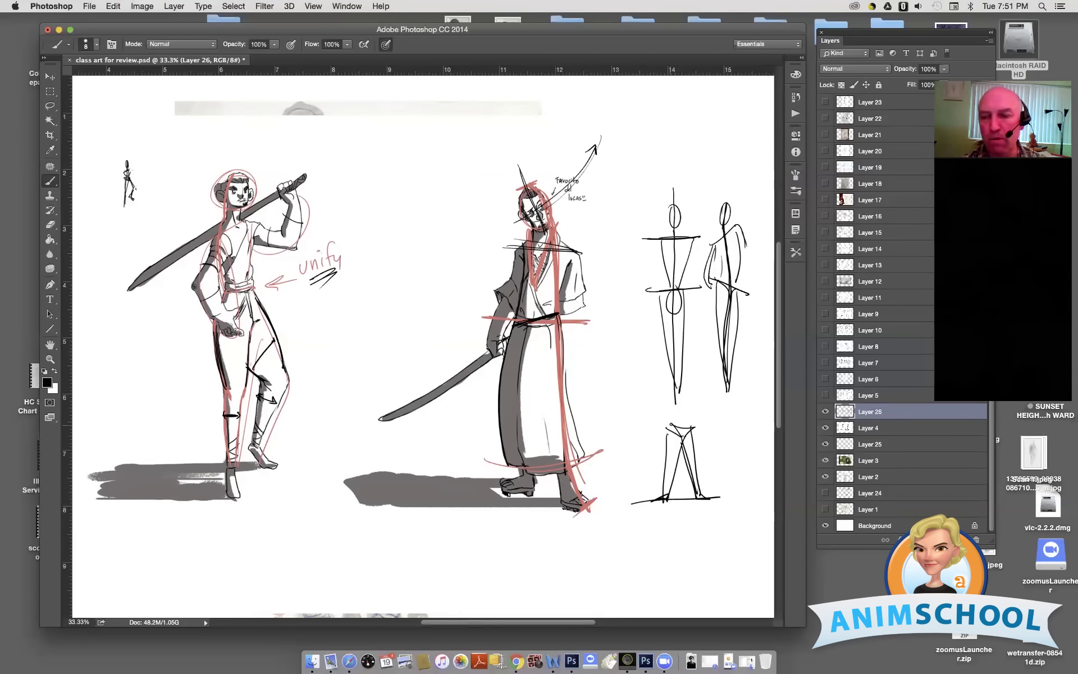
mouse_move(680, 420)
left_mouse_down()
mouse_move(650, 425)
mouse_move(717, 493)
mouse_move(726, 428)
mouse_move(726, 490)
left_mouse_up()
mouse_move(711, 433)
left_mouse_down()
mouse_move(728, 419)
mouse_move(729, 428)
left_mouse_up()
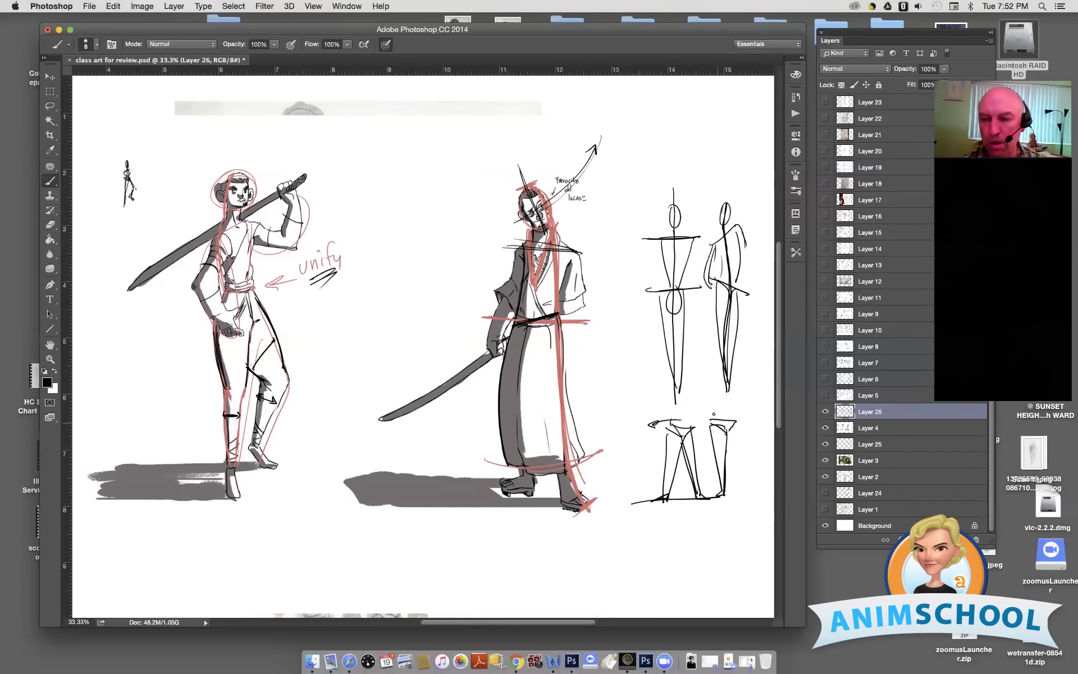
mouse_move(729, 437)
left_mouse_down()
mouse_move(747, 458)
mouse_move(755, 505)
left_mouse_up()
mouse_move(744, 459)
left_mouse_down()
mouse_move(728, 490)
mouse_move(756, 467)
mouse_move(747, 462)
mouse_move(754, 498)
mouse_move(738, 458)
mouse_move(753, 470)
mouse_move(747, 501)
left_mouse_up()
left_click_drag(718, 436, 724, 496)
mouse_move(710, 416)
left_mouse_down()
mouse_move(736, 420)
mouse_move(725, 434)
mouse_move(738, 417)
left_mouse_up()
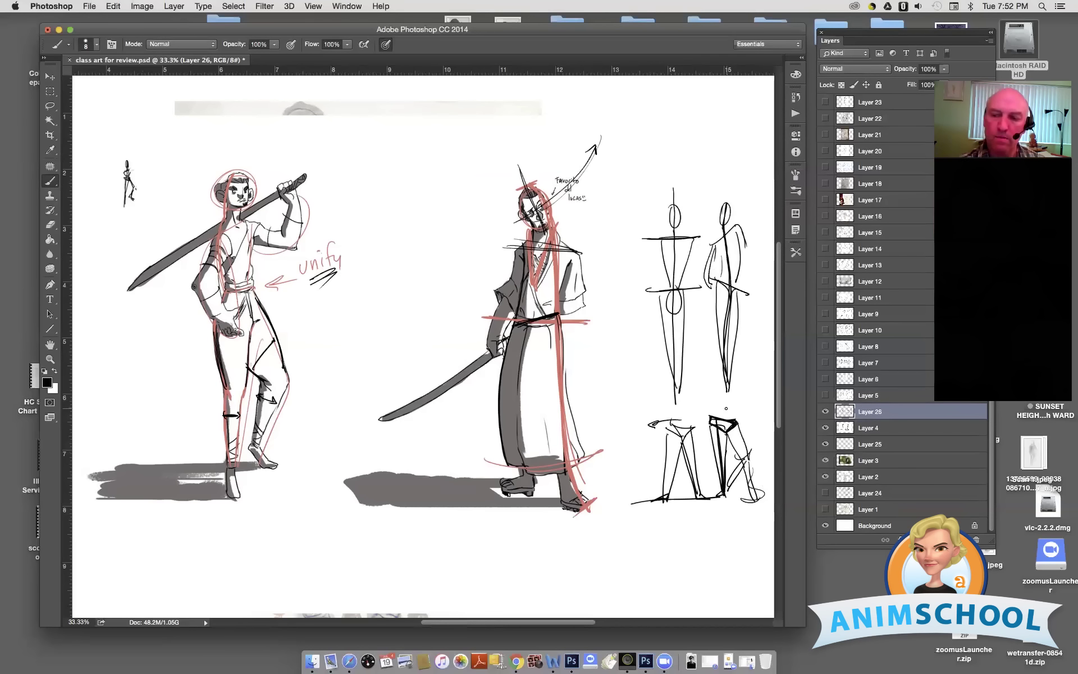
Step: Erase the lower legs of the second mannequin to clear space above the tilted-pelvis leg study
key("e")
mouse_move(727, 329)
left_mouse_down()
mouse_move(744, 361)
mouse_move(733, 389)
mouse_move(727, 343)
left_mouse_up()
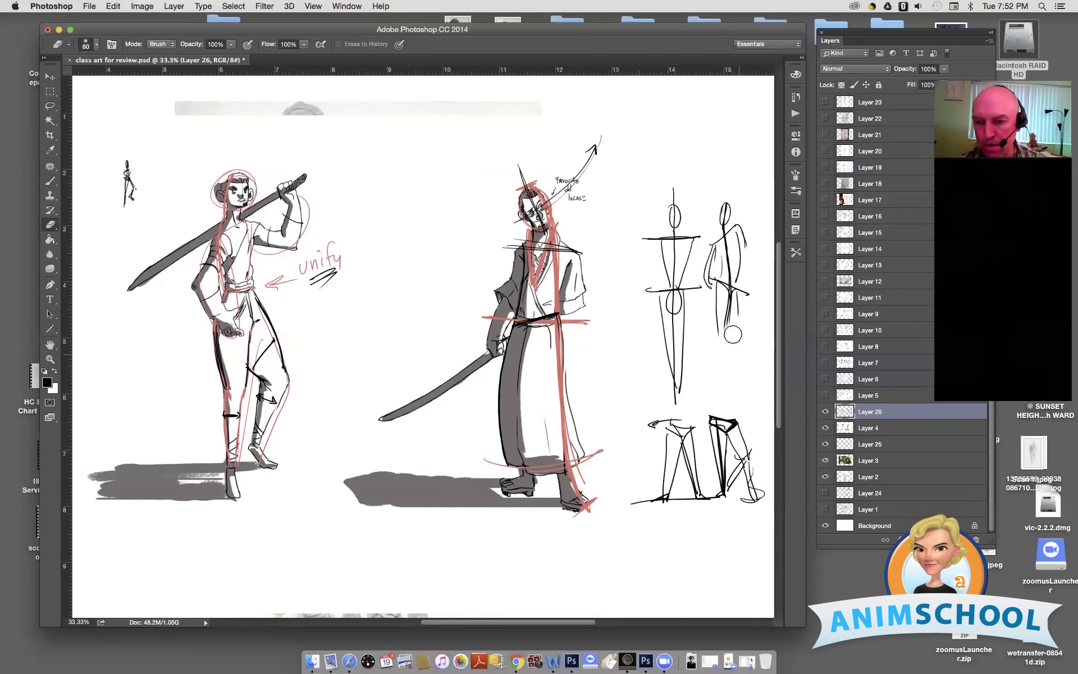
key("b")
left_click_drag(723, 415, 724, 406)
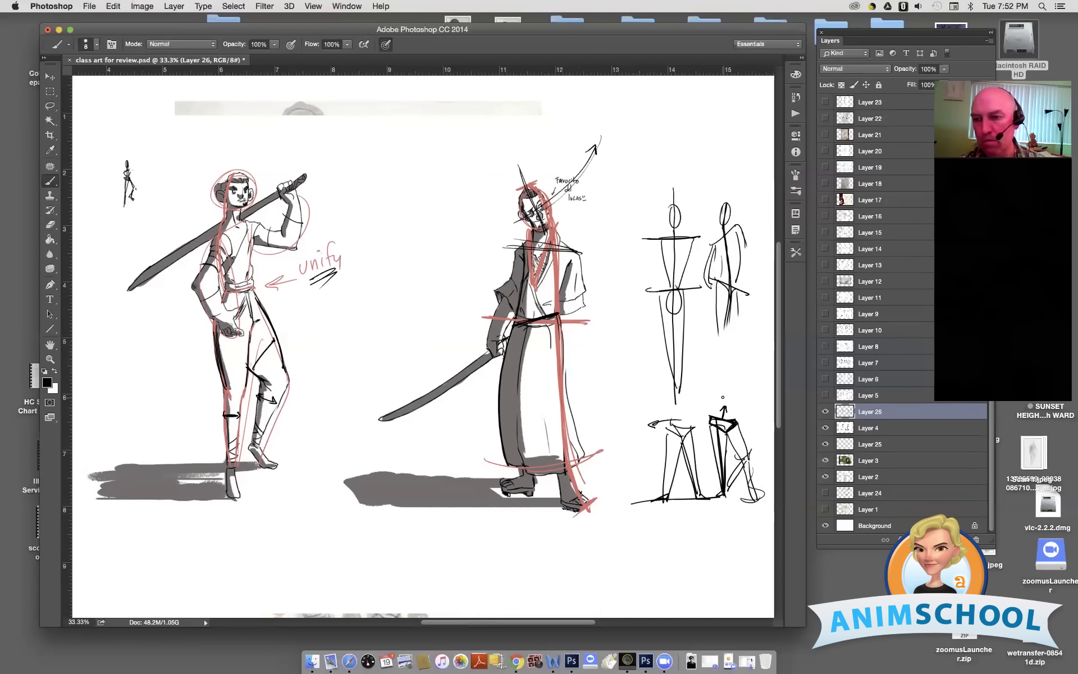
left_click_drag(727, 398, 733, 364)
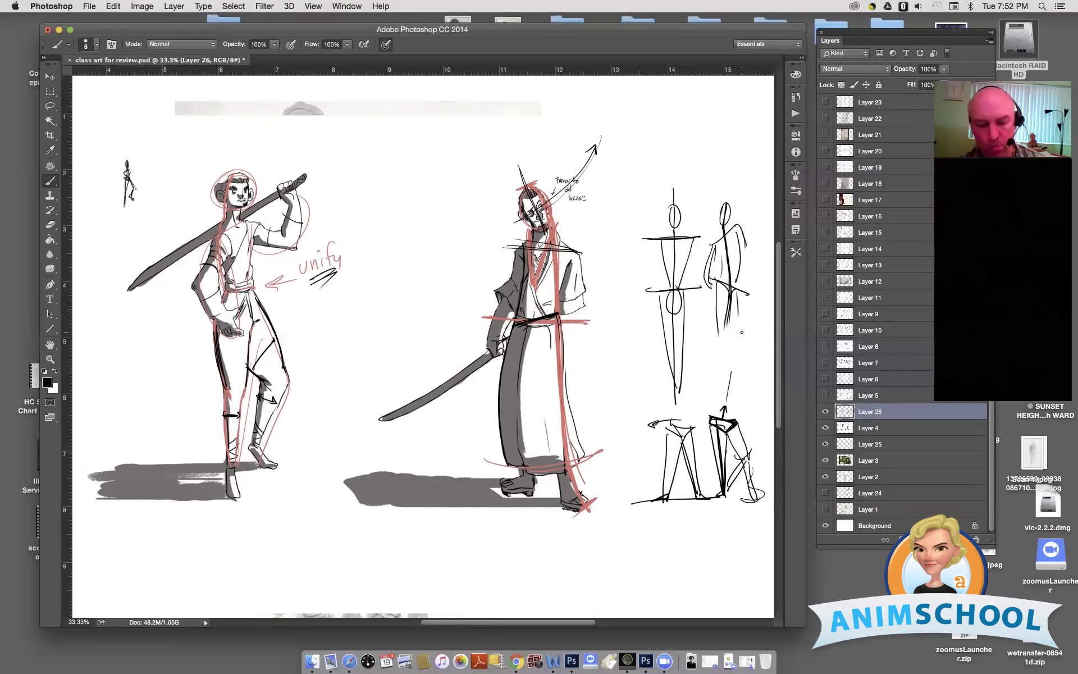
key("e")
mouse_move(732, 366)
left_mouse_down()
mouse_move(724, 407)
mouse_move(723, 373)
mouse_move(725, 418)
left_mouse_up()
Step: Build an upper body above the tilted-pelvis legs with a rib cage, shoulders, head and spine line, adding small arrows at the chest and hip
key("b")
mouse_move(720, 372)
left_mouse_down()
mouse_move(711, 398)
mouse_move(740, 400)
mouse_move(713, 375)
mouse_move(730, 371)
mouse_move(719, 419)
left_mouse_up()
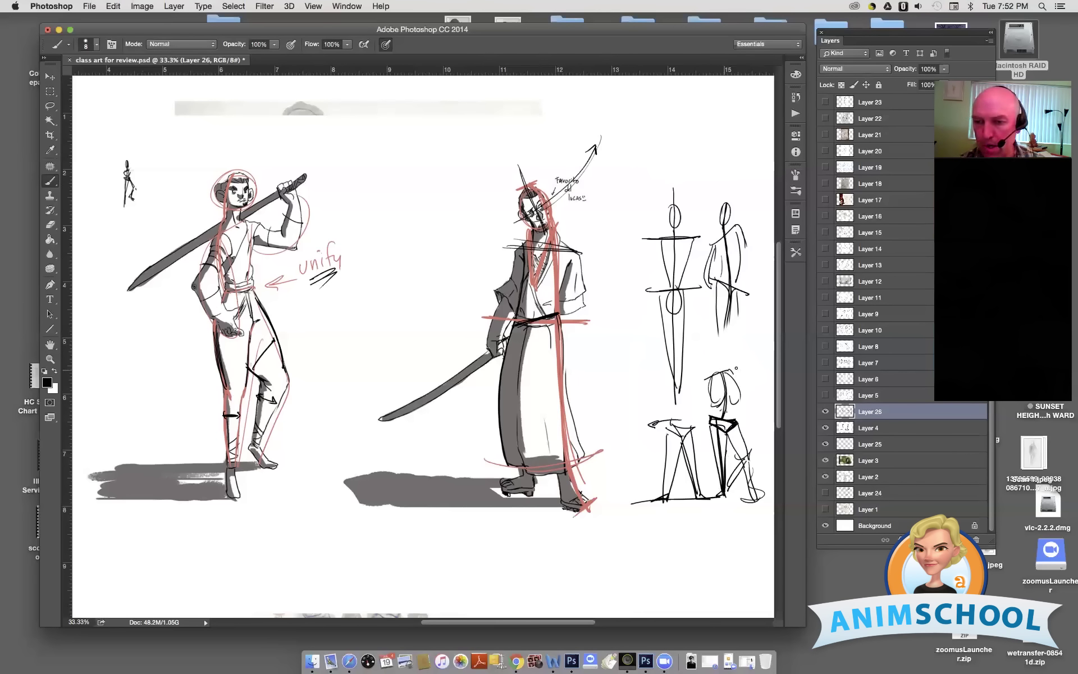
left_click_drag(696, 415, 700, 416)
mouse_move(753, 368)
left_mouse_down()
mouse_move(722, 366)
mouse_move(724, 355)
left_mouse_up()
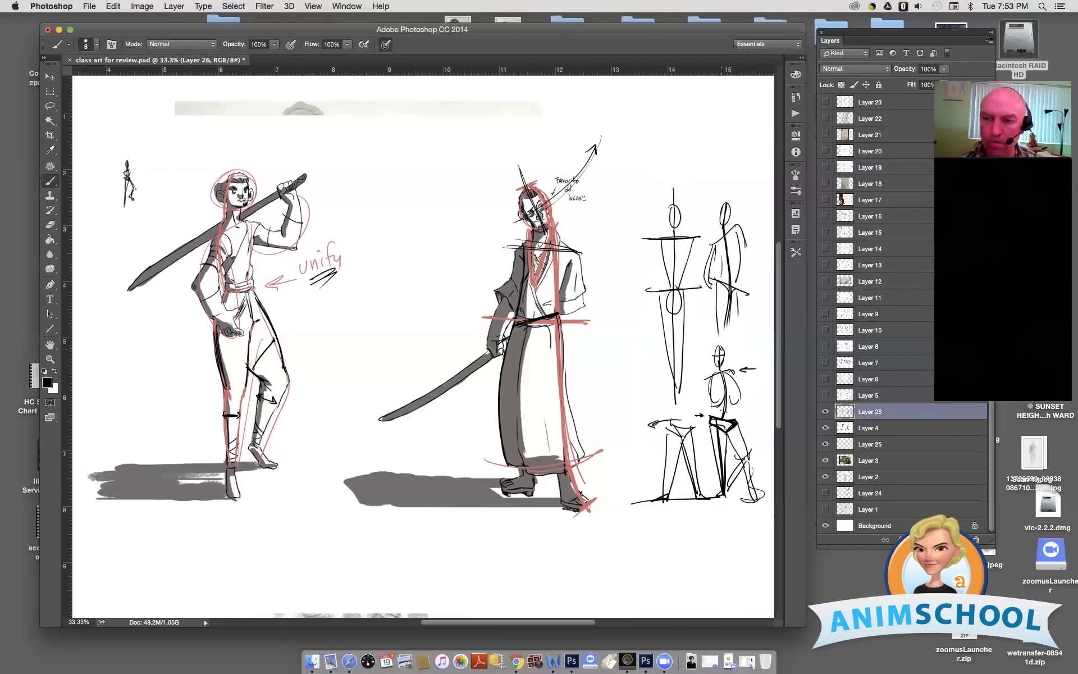
mouse_move(714, 368)
left_mouse_down()
mouse_move(724, 345)
mouse_move(721, 360)
left_mouse_up()
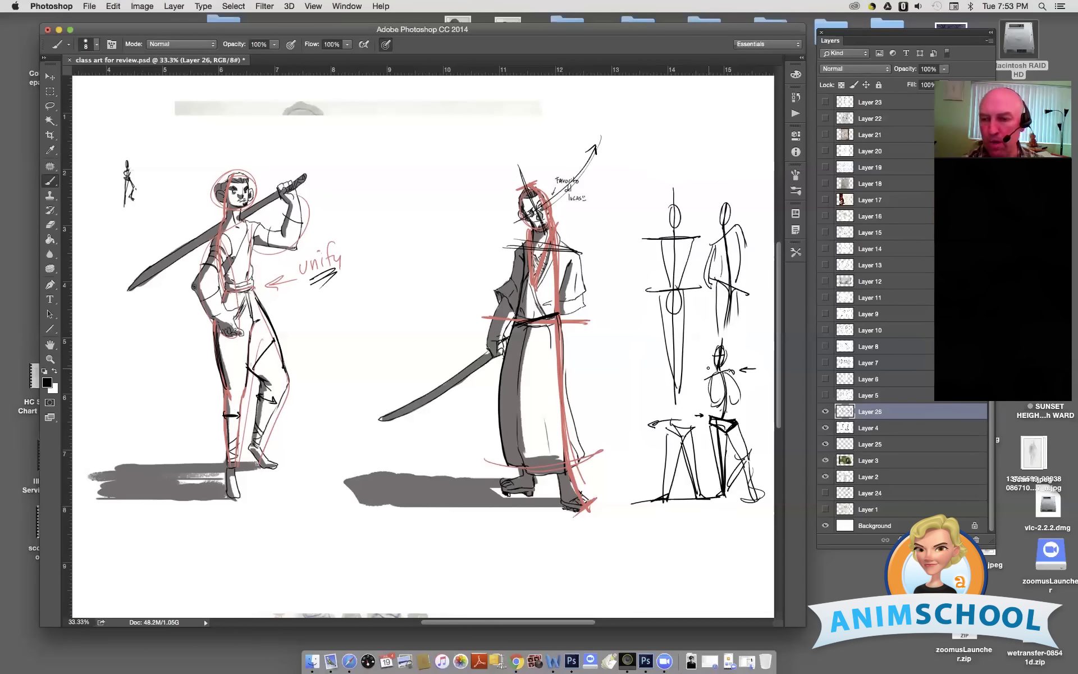
left_click_drag(725, 386, 720, 449)
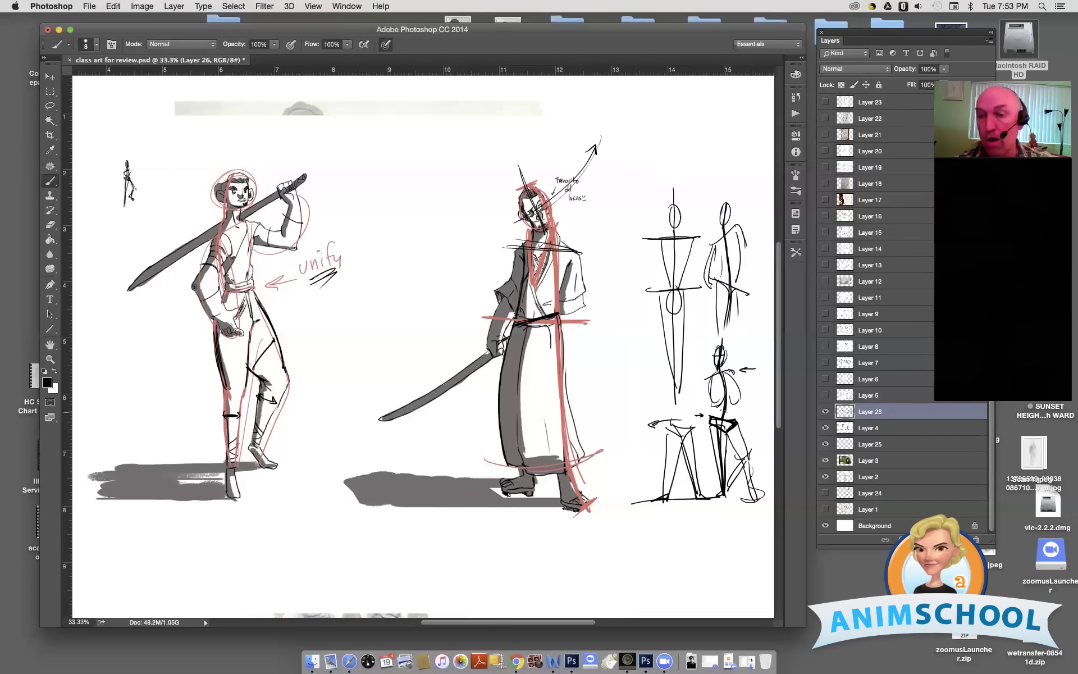
Step: Develop the front-view mannequin with a V-shaped torso, inner leg and crotch lines, and straight arms hanging from the shoulders
left_click_drag(656, 240, 659, 282)
left_click_drag(695, 239, 681, 287)
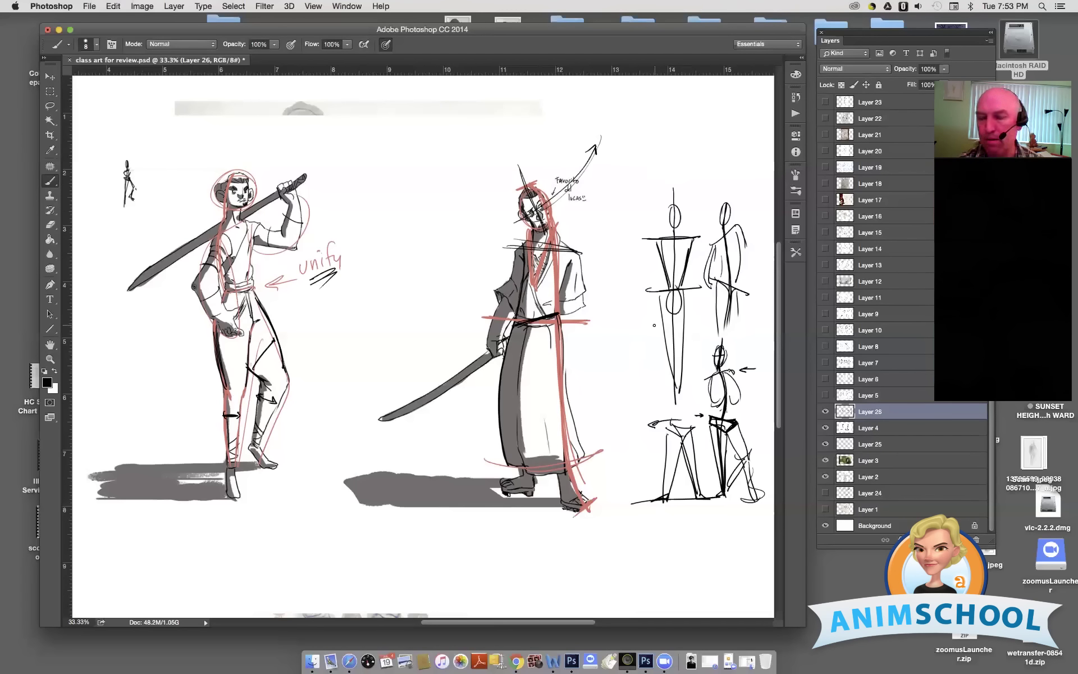
mouse_move(661, 292)
left_mouse_down()
mouse_move(672, 308)
mouse_move(686, 289)
mouse_move(677, 386)
left_mouse_up()
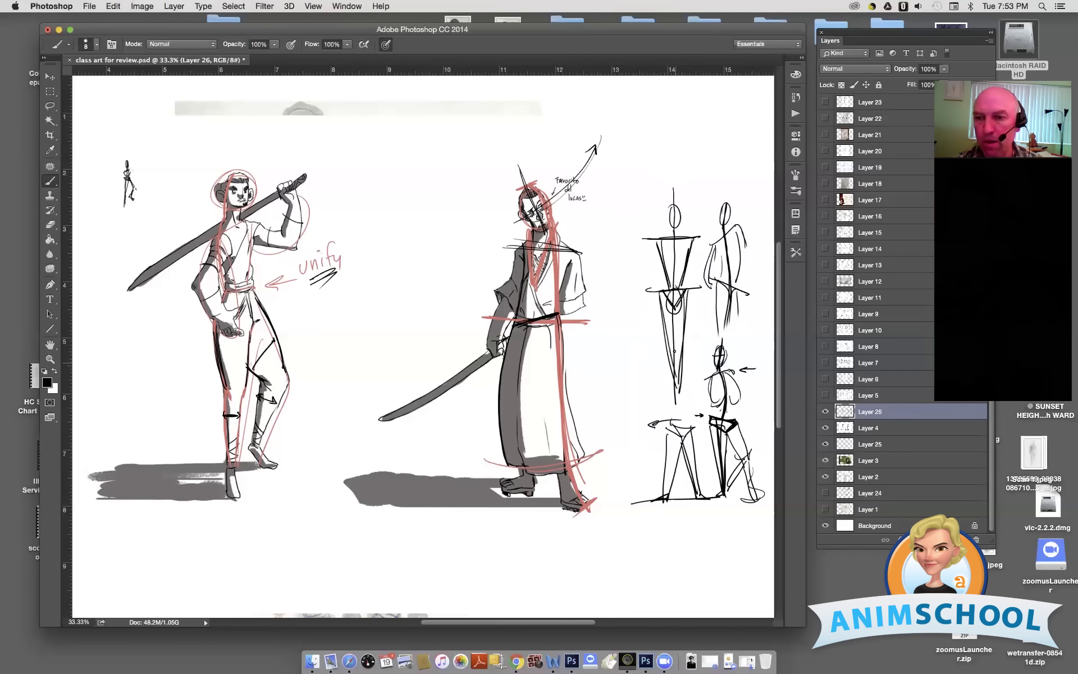
left_click_drag(654, 248, 660, 312)
left_click_drag(697, 237, 695, 307)
left_click_drag(694, 241, 691, 315)
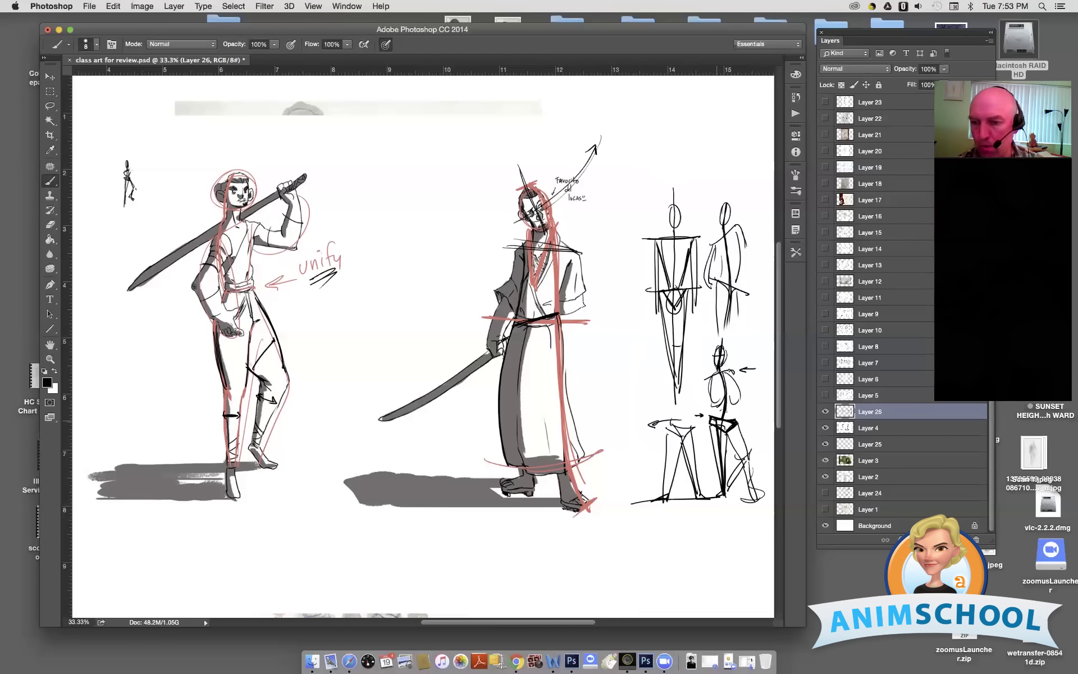
Step: Draw the torso side contours from chest to hips on the lower figure with the tilted pelvis
mouse_move(717, 377)
left_mouse_down()
mouse_move(707, 414)
mouse_move(731, 423)
left_mouse_up()
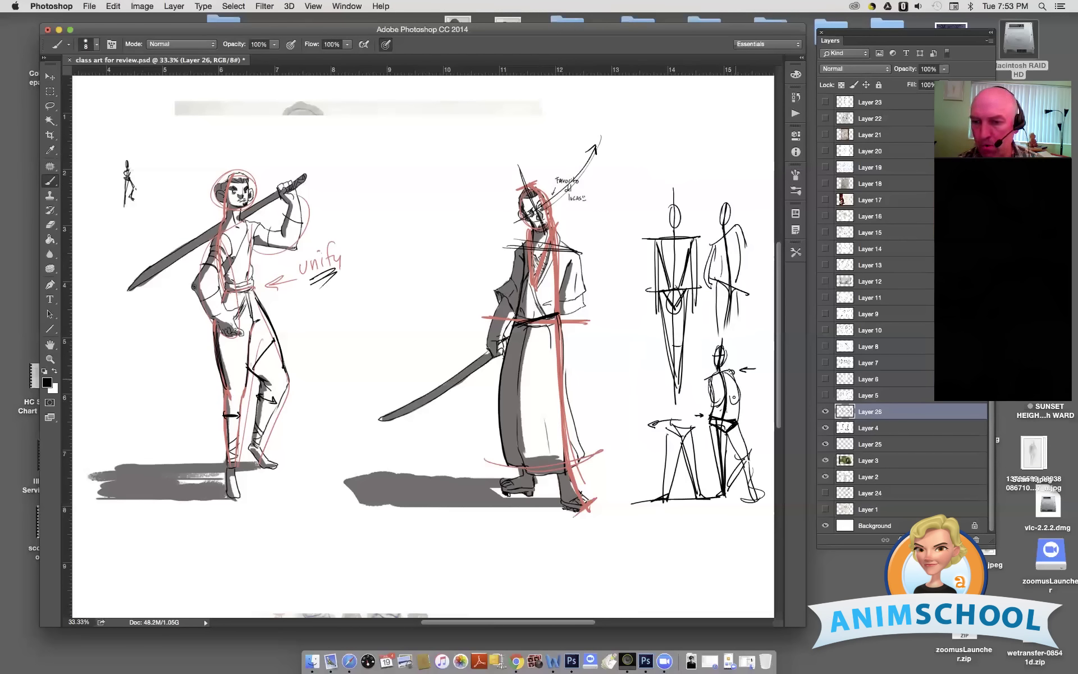